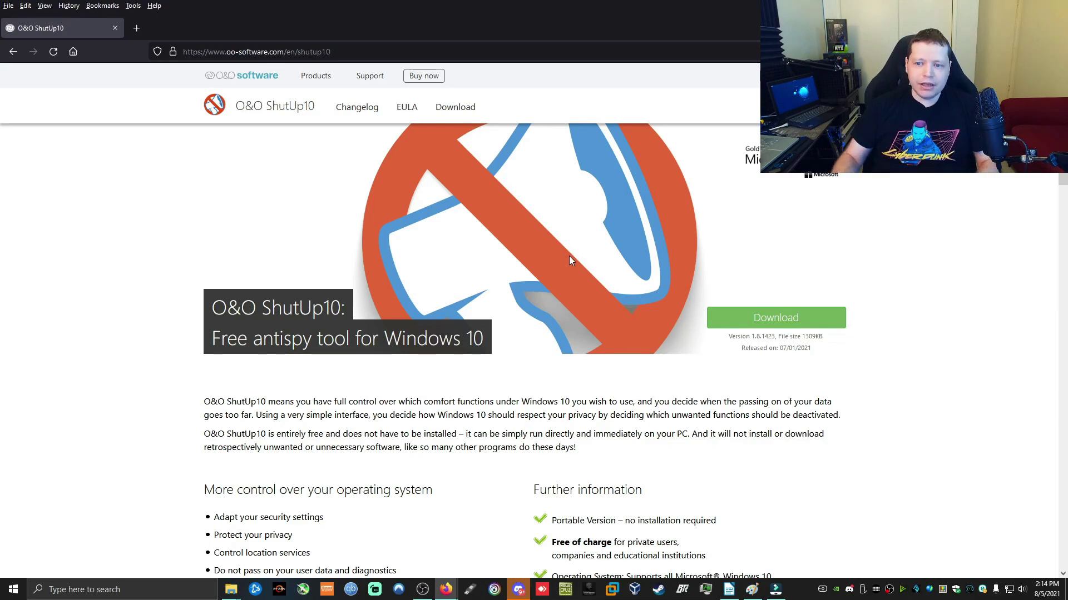
- Download O&O ShutUp10 from its oo-software.com product page
click(740, 323)
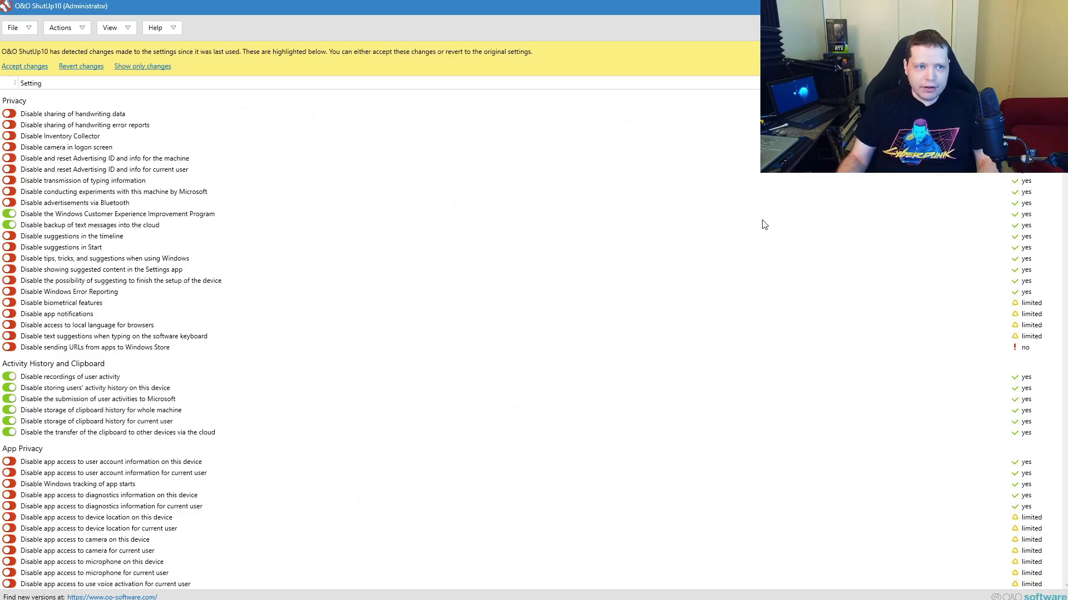
- Scroll down through the Privacy, App Privacy, Security and Edge settings in ShutUp10
scroll(22, 213, down, 2)
scroll(57, 331, down, 1)
scroll(57, 331, down, 3)
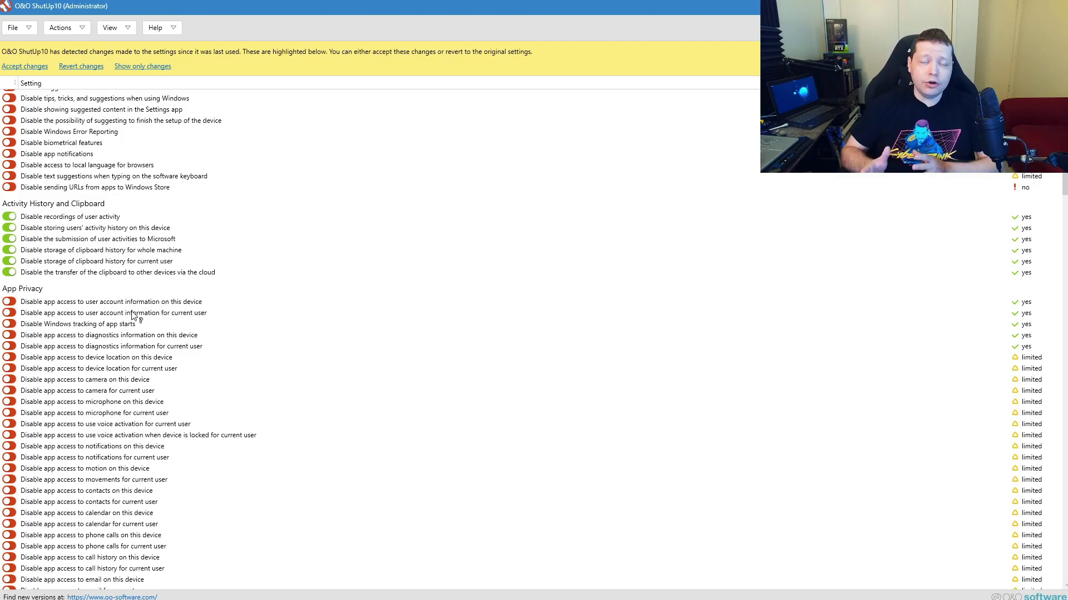
scroll(132, 315, down, 14)
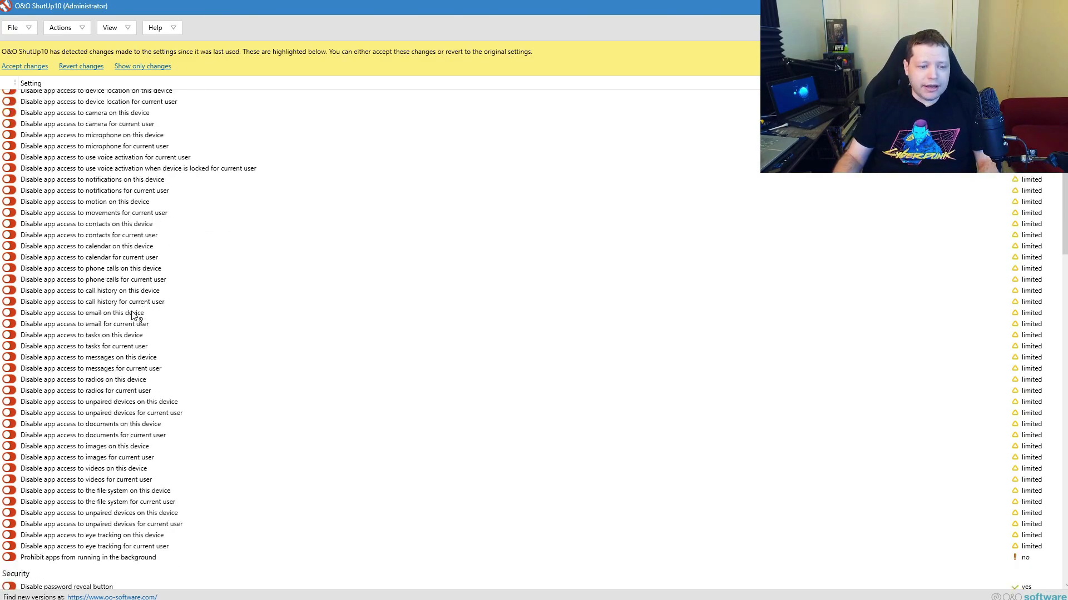
scroll(133, 315, down, 5)
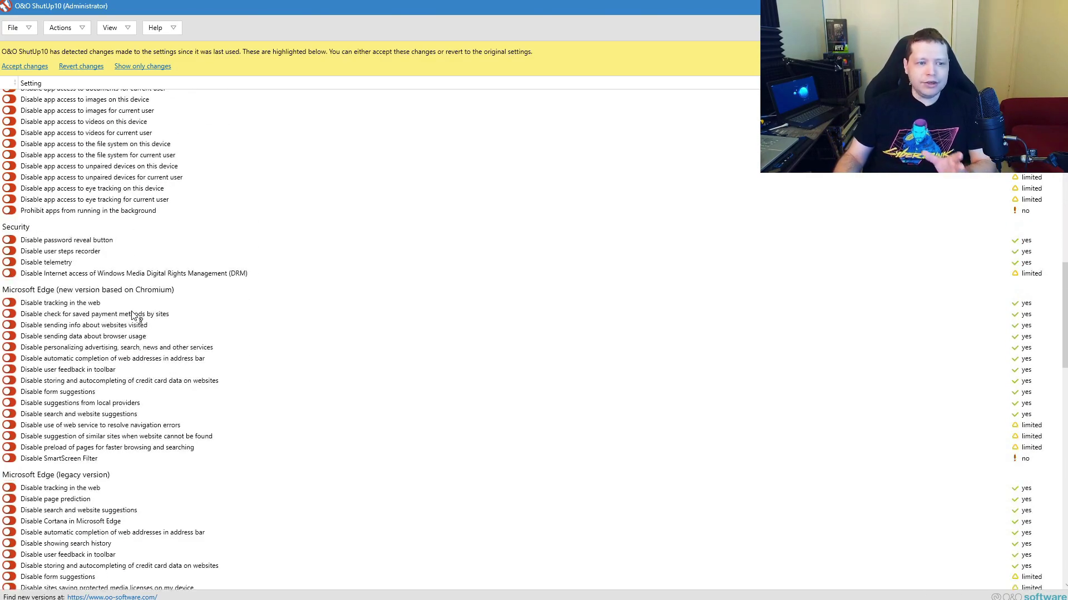
- Switch on Disable telemetry and accept creating a system restore point first
click(11, 262)
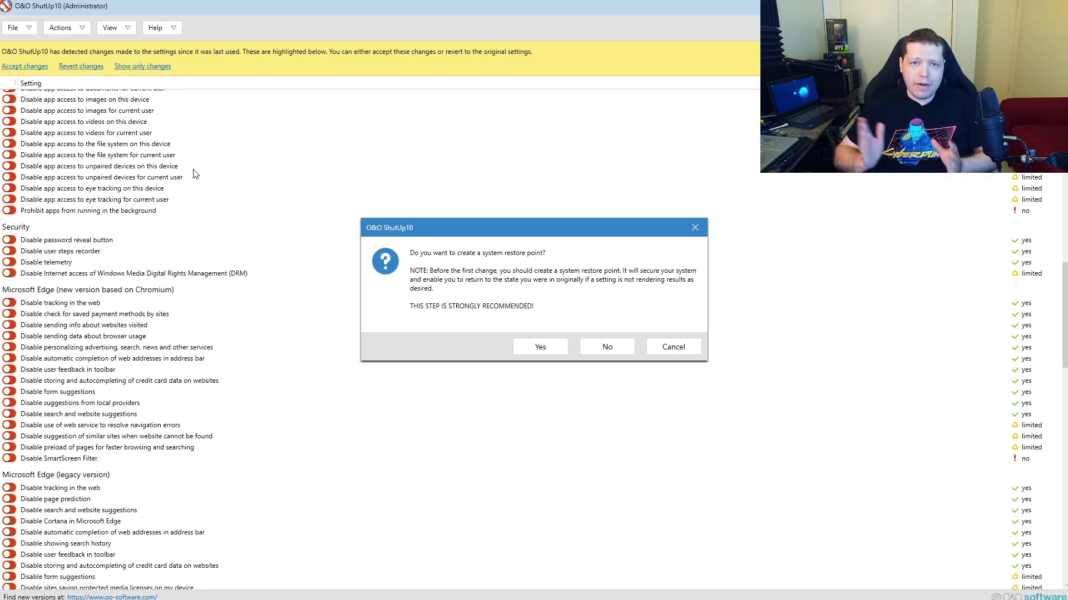
click(556, 347)
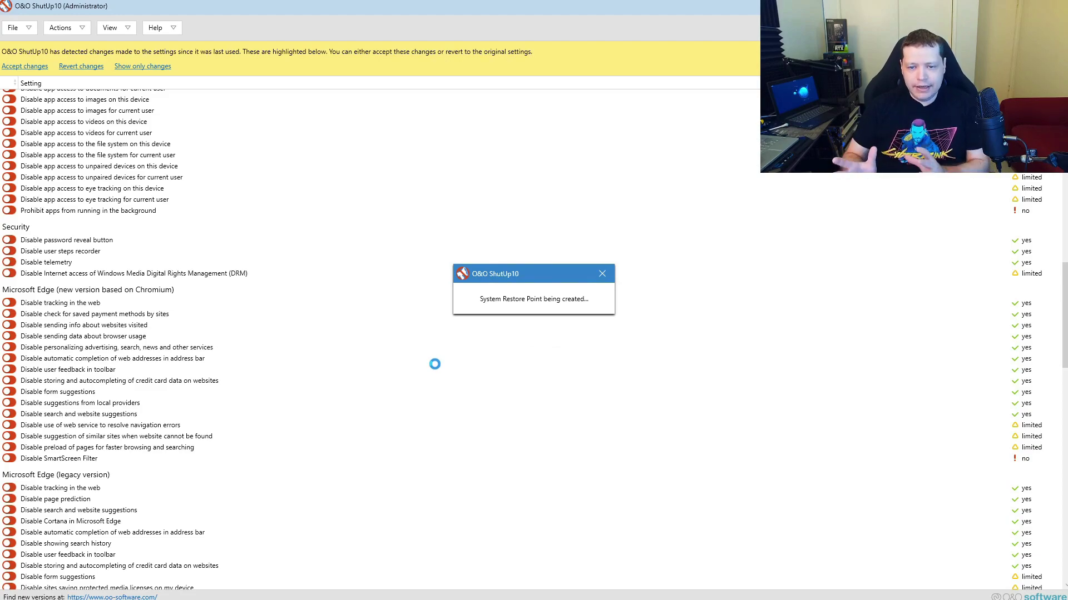
scroll(191, 179, down, 5)
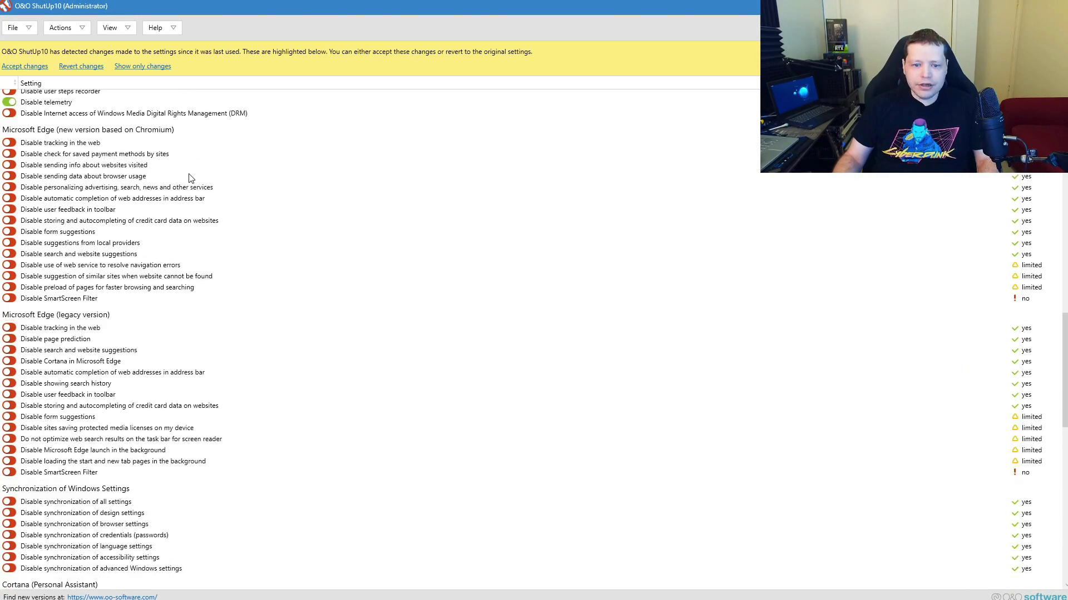
scroll(191, 179, down, 2)
scroll(54, 357, down, 5)
scroll(54, 358, up, 5)
scroll(54, 357, up, 8)
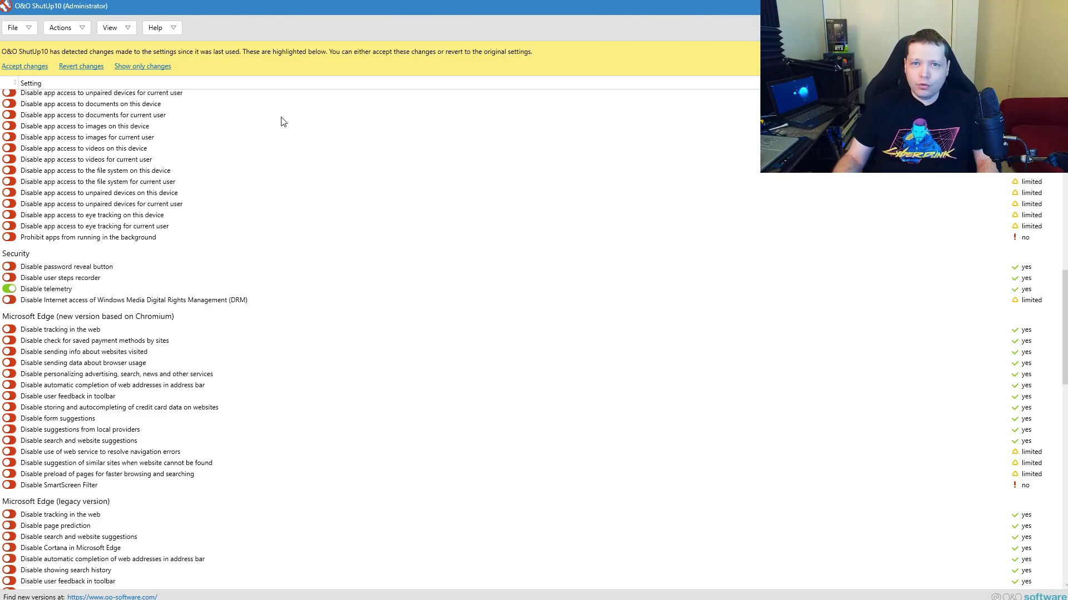
- Apply only the recommended settings via Actions and review the resulting toggles
click(71, 28)
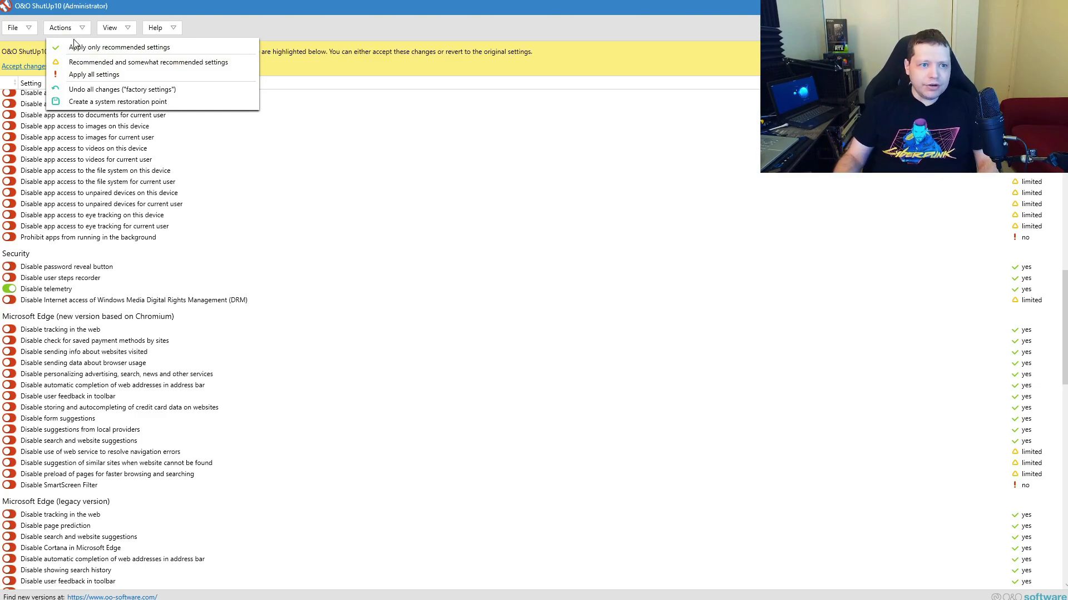
click(78, 48)
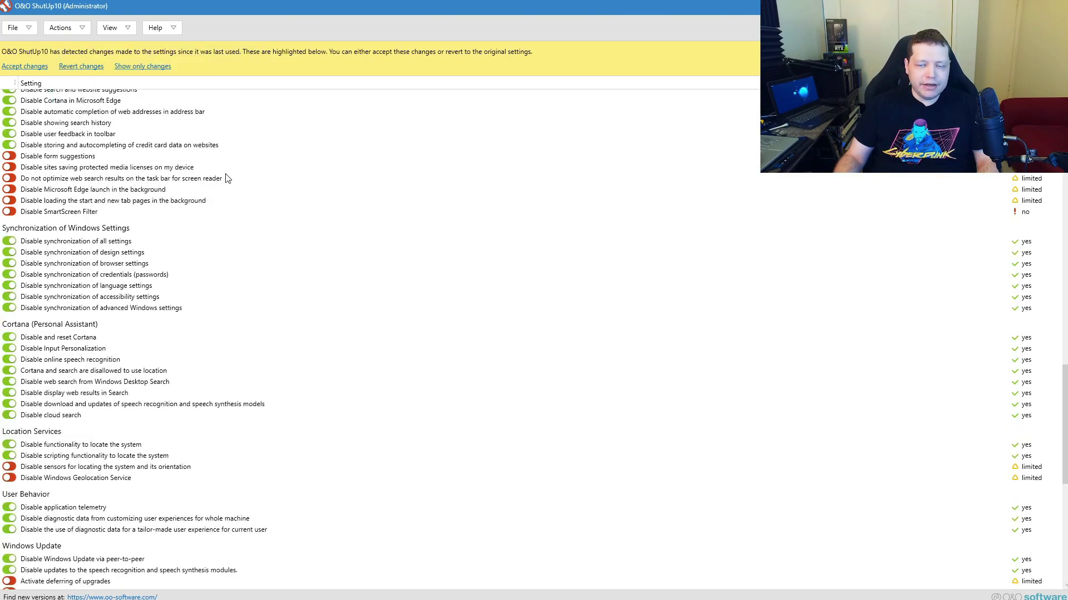
scroll(226, 177, up, 5)
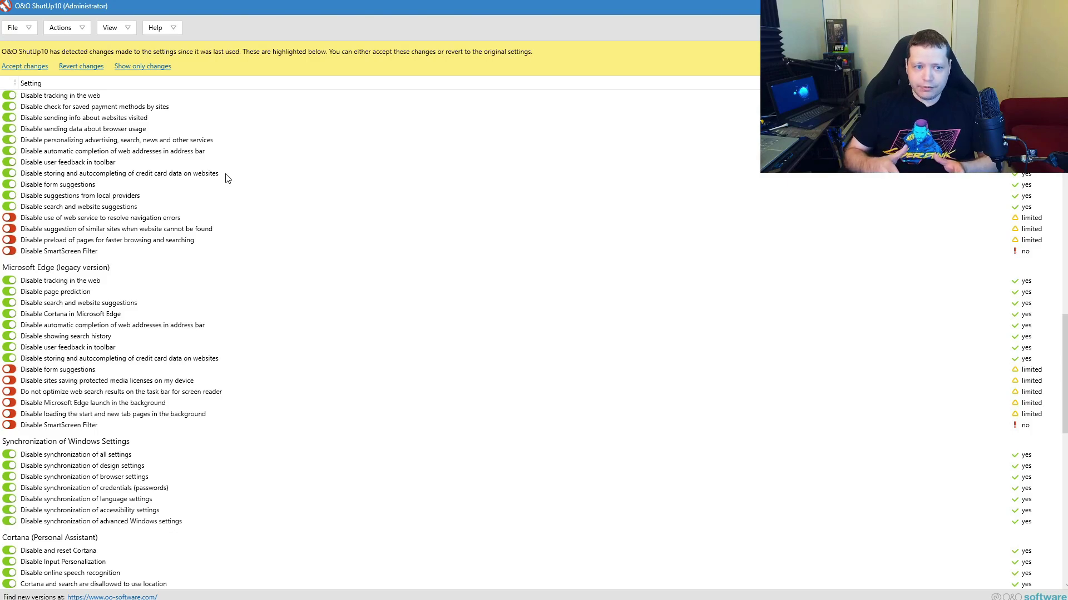
scroll(217, 189, down, 9)
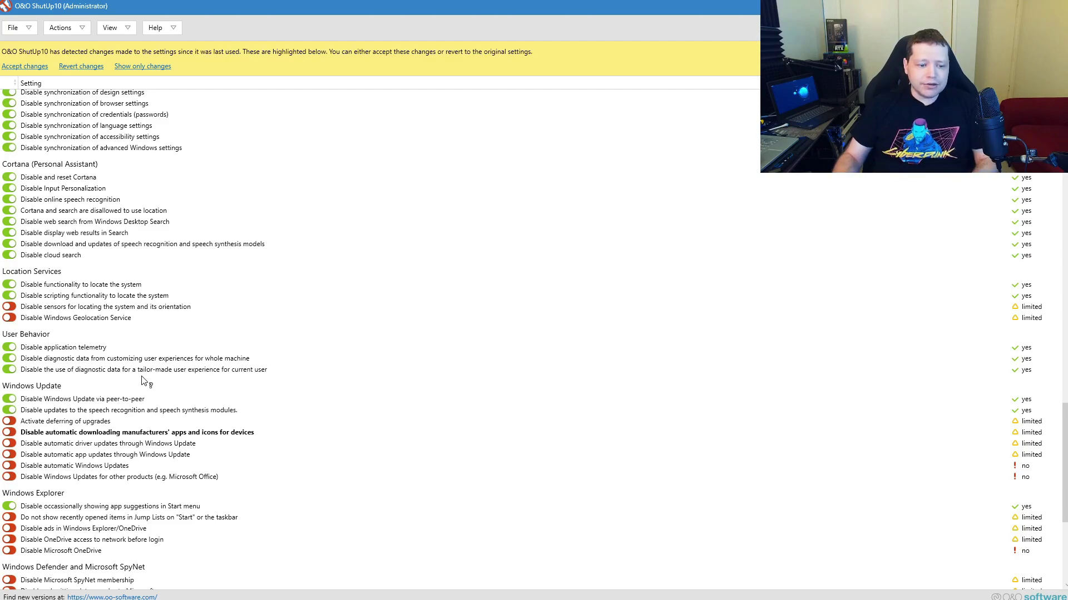
scroll(142, 380, down, 3)
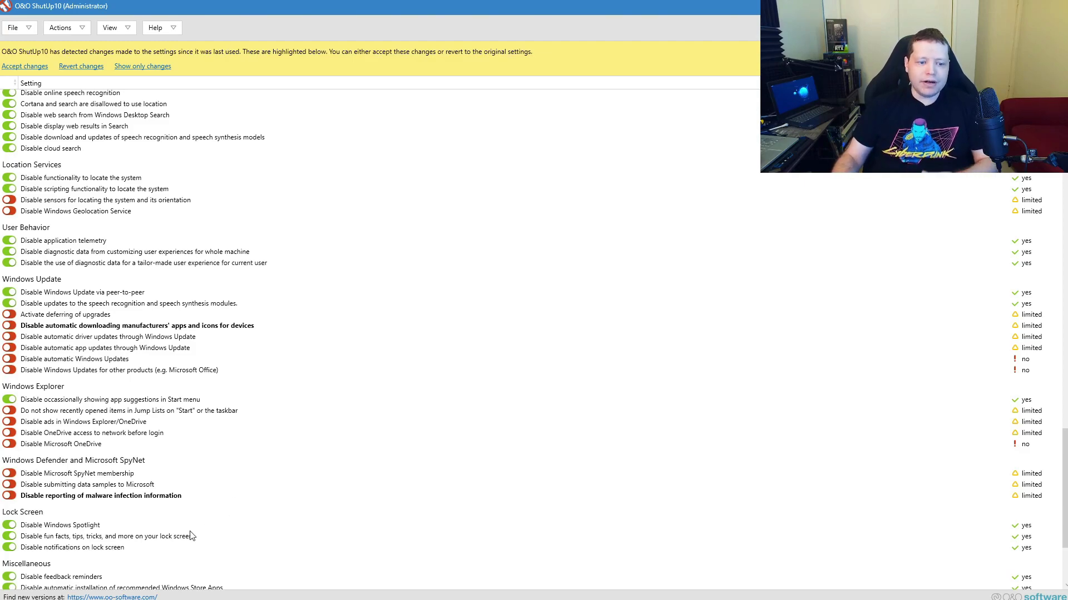
scroll(189, 531, down, 4)
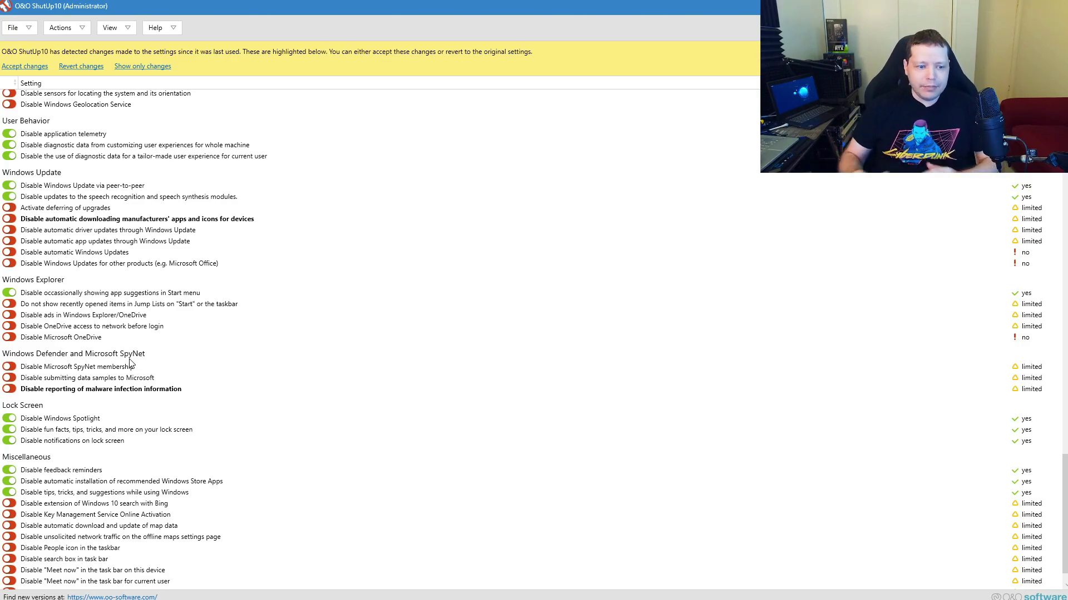
scroll(130, 363, up, 5)
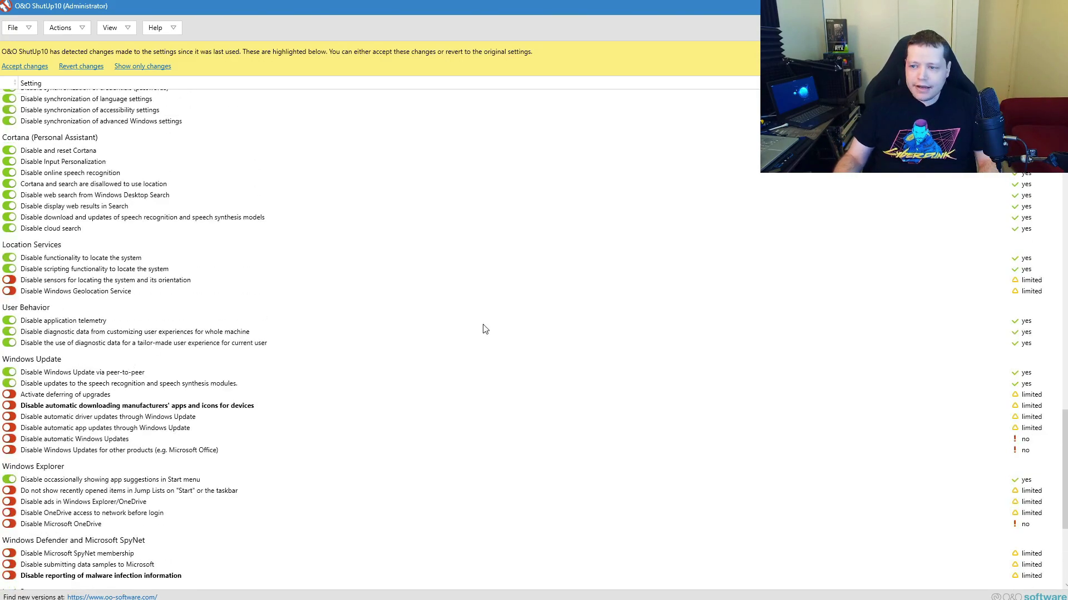
- Apply the recommended and somewhat recommended settings, then scroll up to App Privacy
click(71, 29)
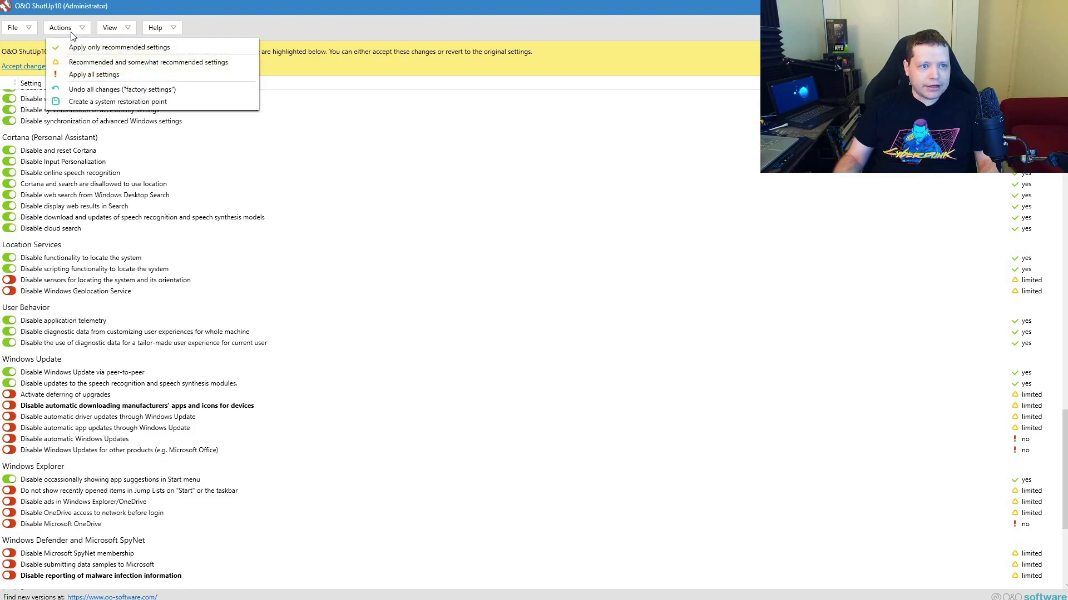
click(102, 63)
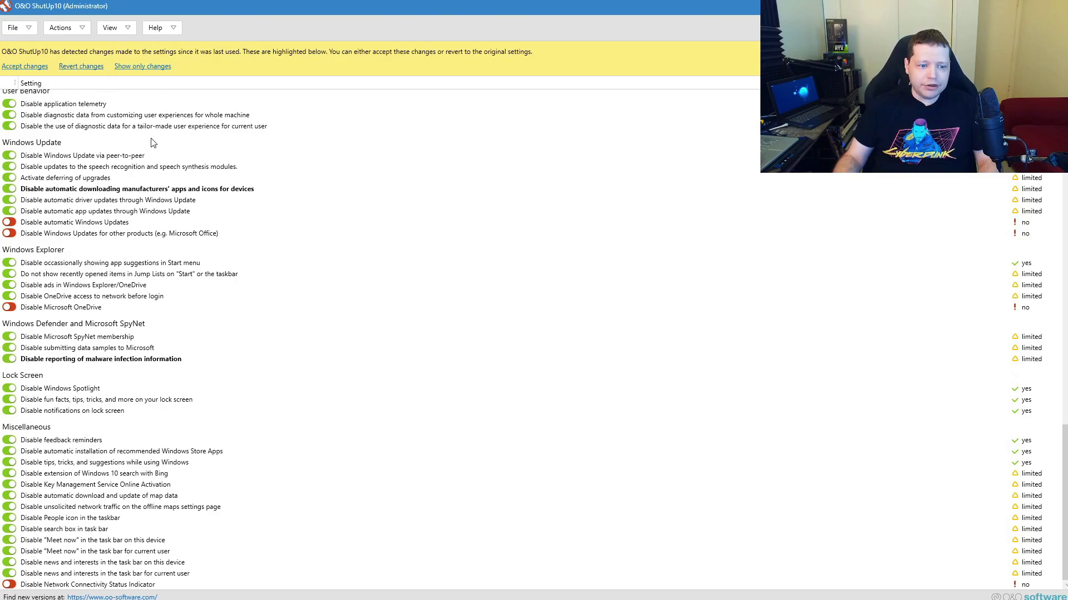
scroll(136, 228, up, 5)
scroll(134, 227, up, 3)
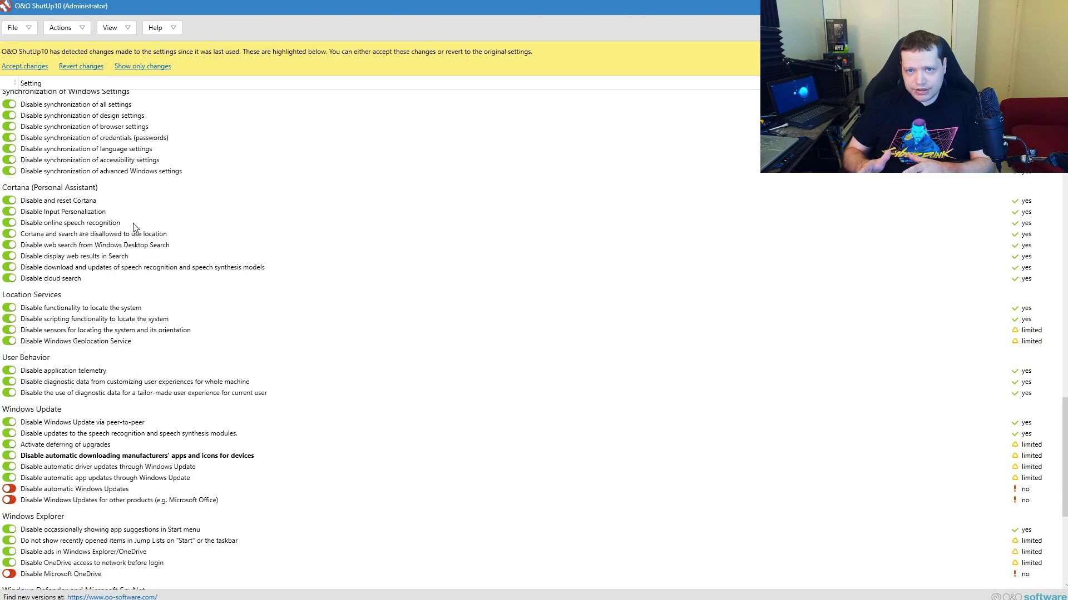
scroll(134, 227, up, 14)
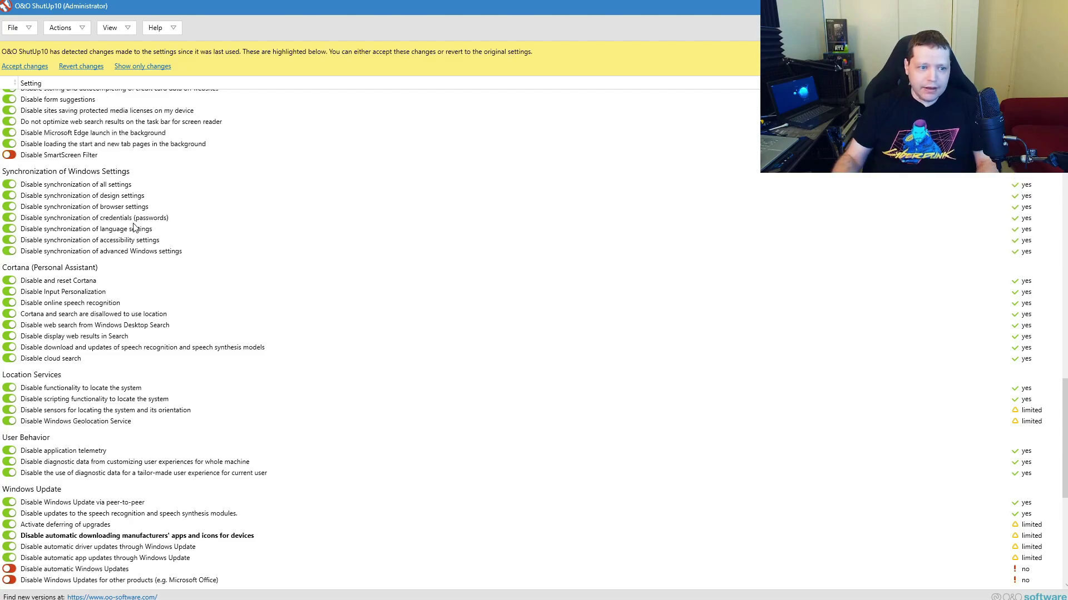
scroll(134, 227, up, 12)
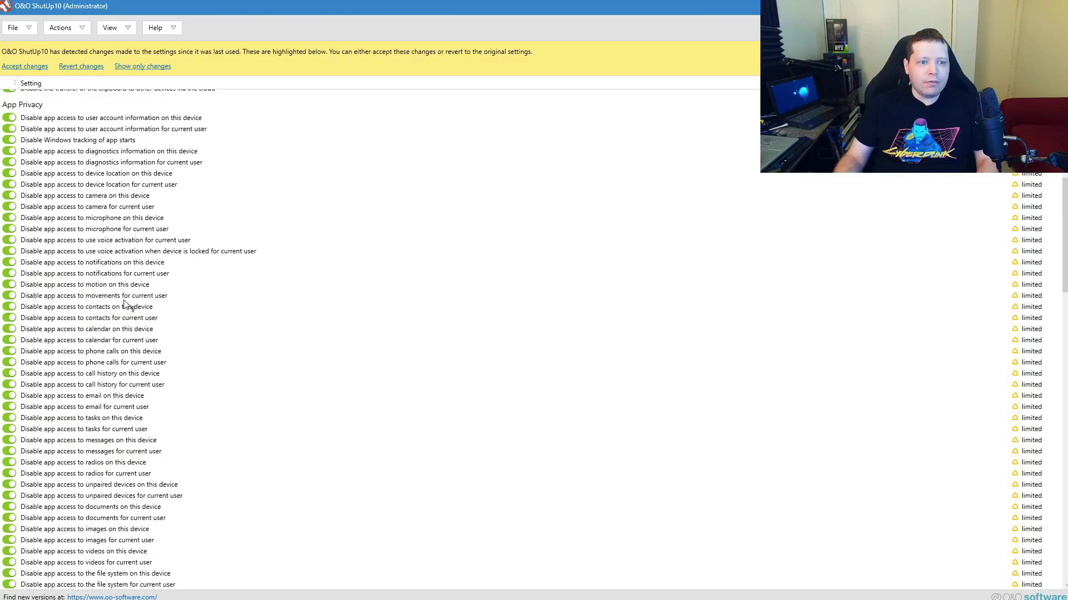
- Turn off the four camera and microphone access restrictions, for this device and current user
click(10, 219)
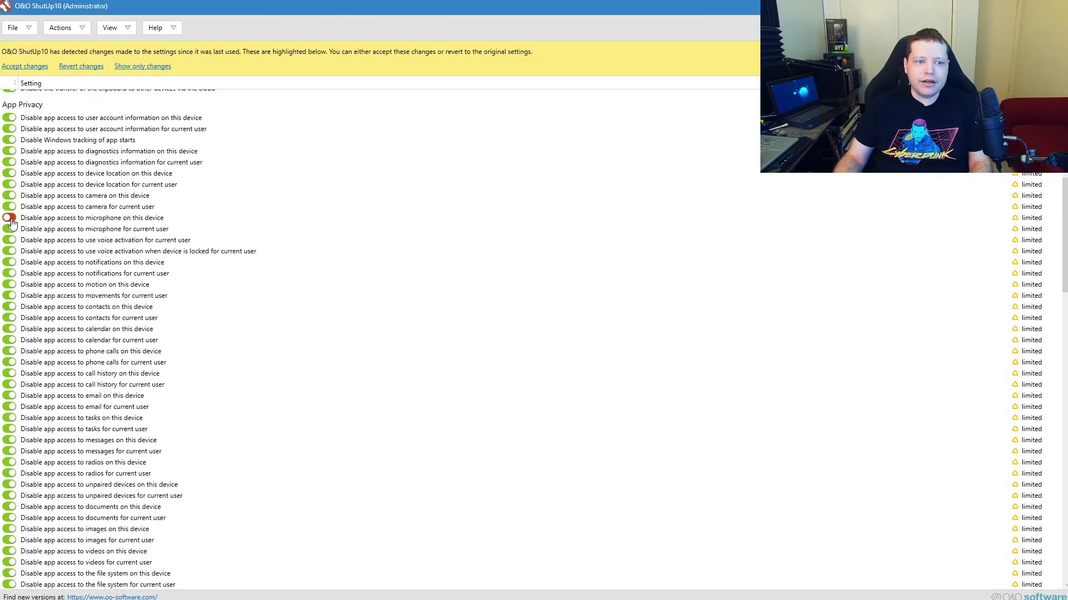
click(10, 229)
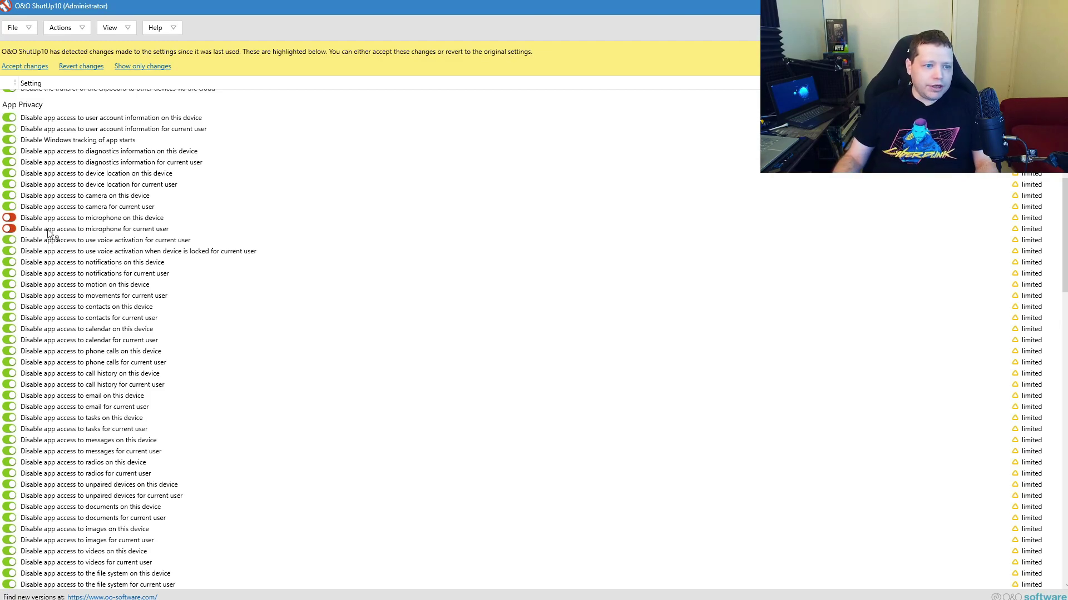
click(10, 208)
click(10, 197)
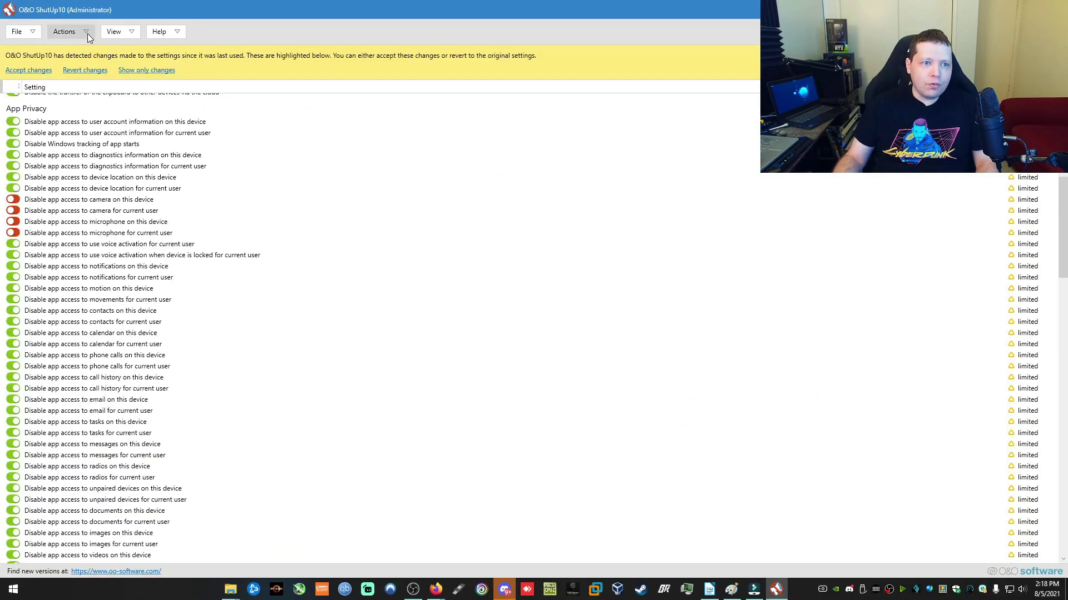
click(88, 34)
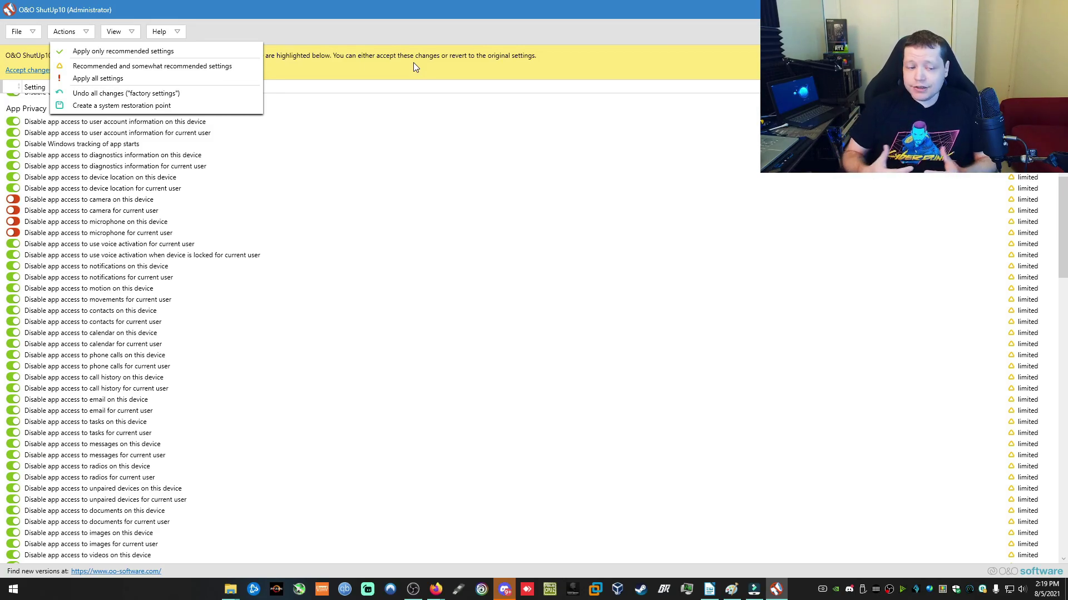
- Close the Actions menu unused and scroll through the App Privacy, Security and Edge sections
click(355, 22)
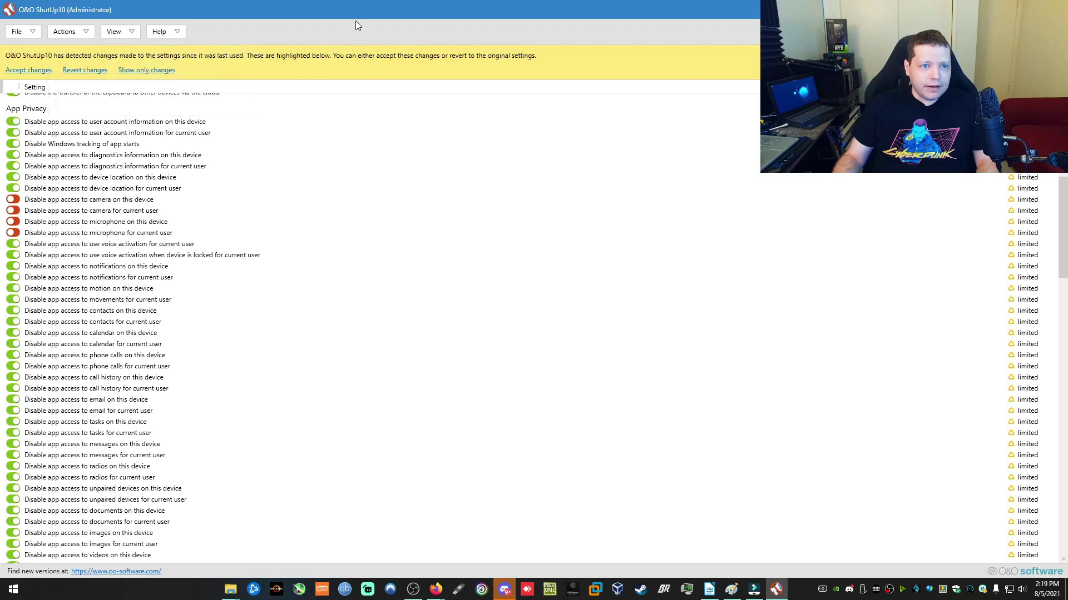
scroll(302, 89, down, 3)
scroll(302, 111, down, 6)
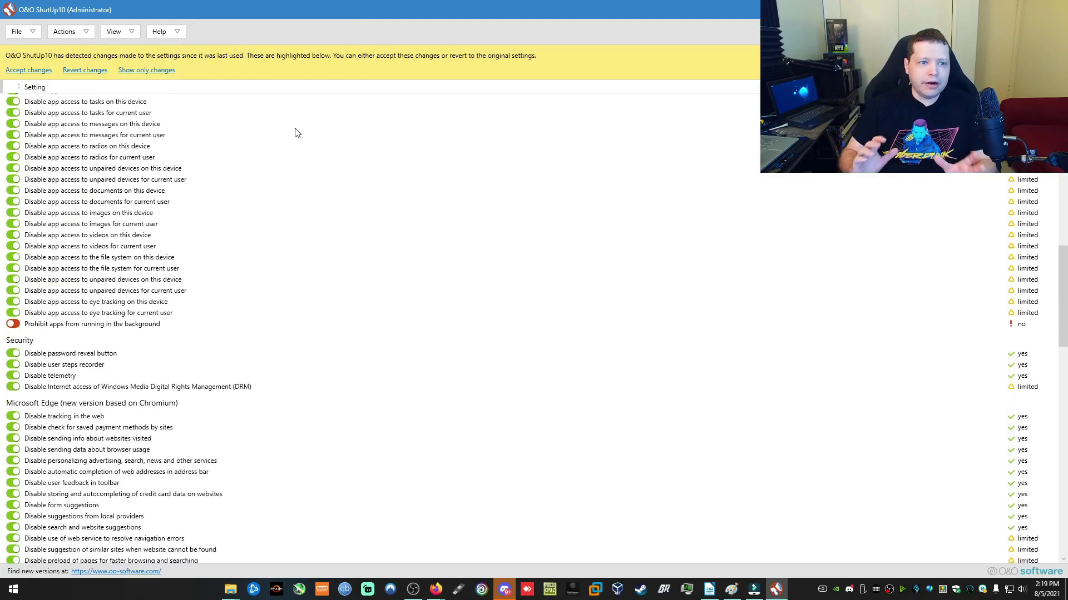
scroll(298, 133, up, 13)
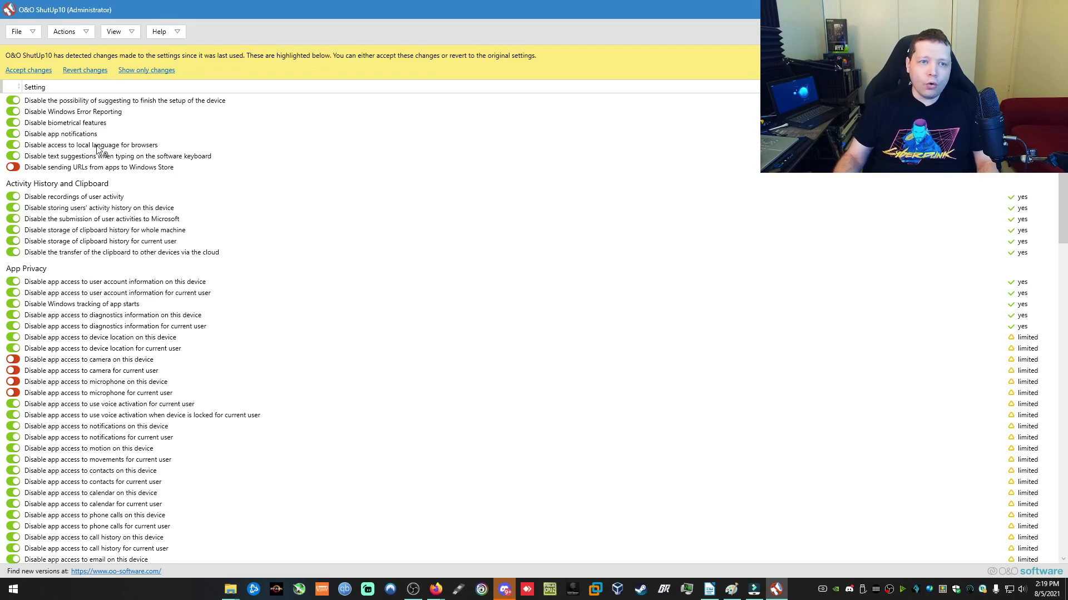
scroll(97, 149, down, 6)
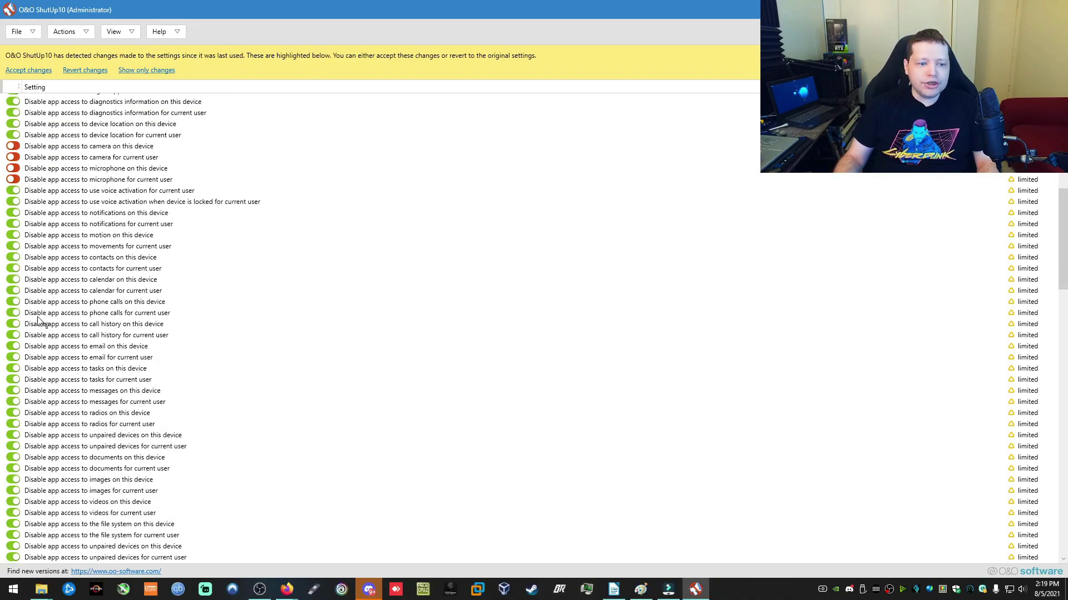
scroll(38, 388, down, 8)
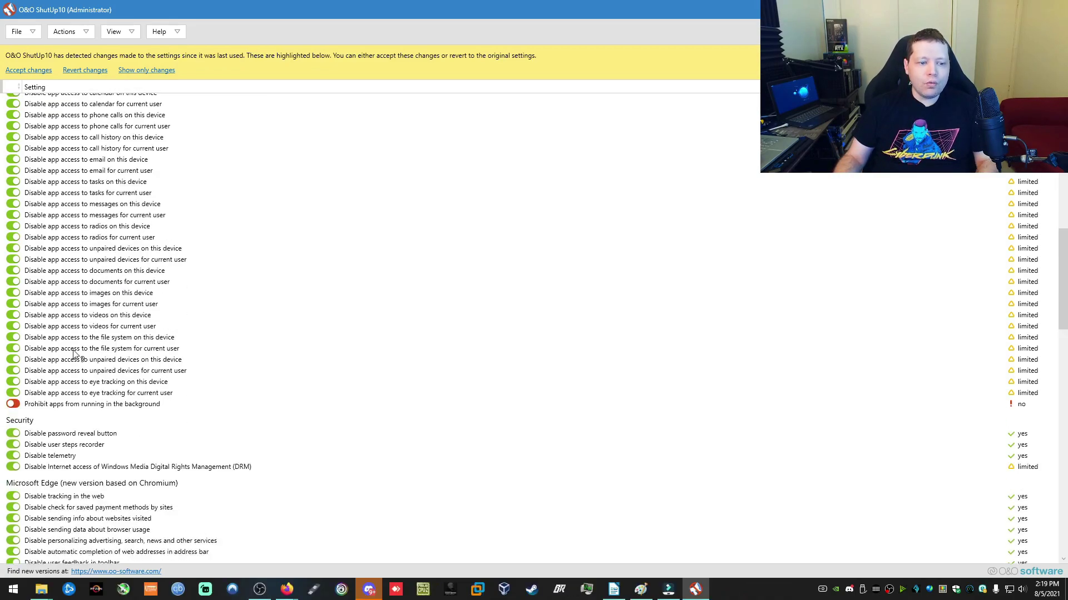
scroll(74, 355, down, 9)
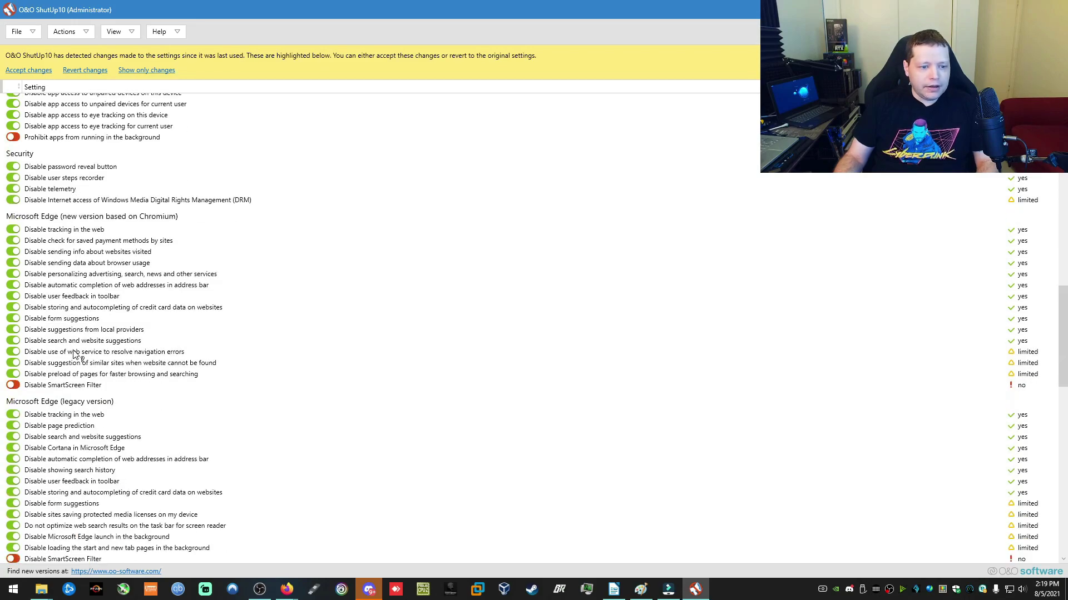
scroll(74, 354, down, 3)
scroll(75, 394, down, 3)
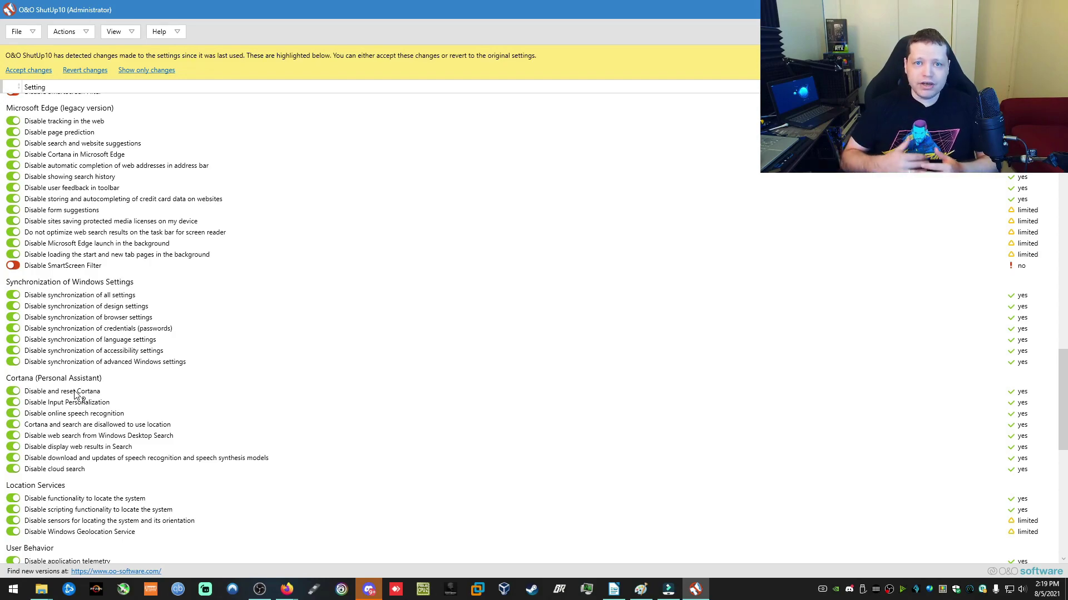
scroll(75, 395, down, 5)
scroll(75, 396, down, 2)
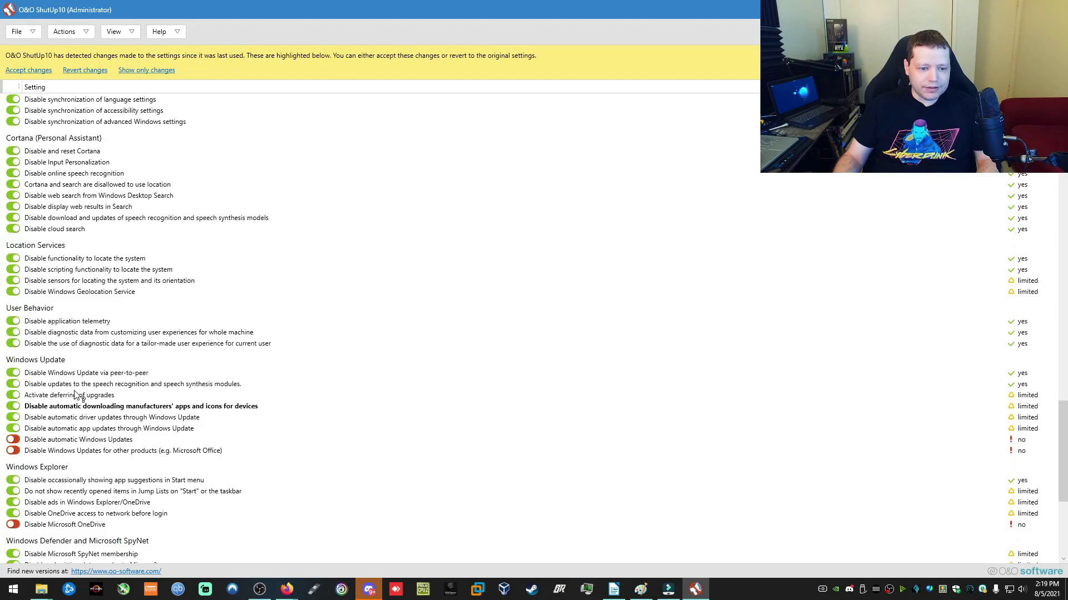
scroll(197, 437, down, 3)
scroll(197, 437, down, 2)
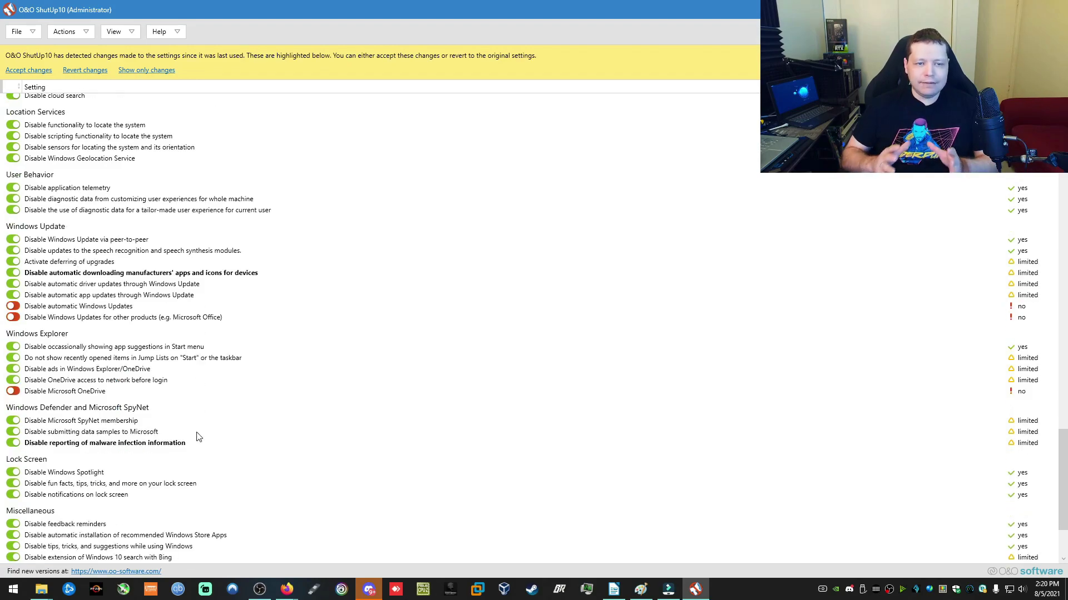